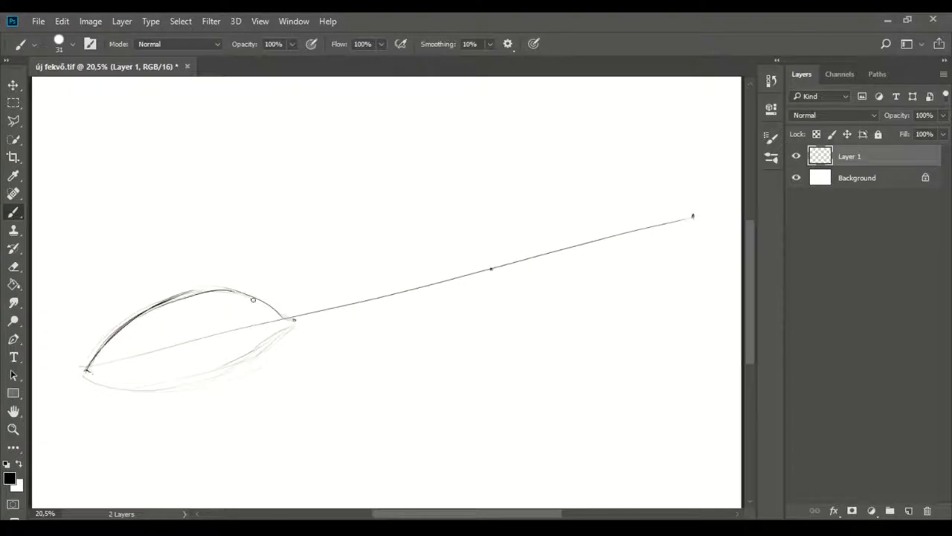
Darken the left eye's upper lid arc and retrace its inner corner and lower lid curve.
drag(82, 366, 201, 289)
mouse_move(267, 307)
mouse_down()
mouse_move(280, 329)
mouse_move(294, 323)
mouse_up()
mouse_move(82, 370)
mouse_down()
mouse_move(215, 376)
mouse_move(293, 328)
mouse_up()
Sketch the right eye's almond outline with an upper lid arc and a faint lower lid around the guide line.
mouse_move(491, 268)
mouse_down()
mouse_move(555, 210)
mouse_move(644, 195)
mouse_up()
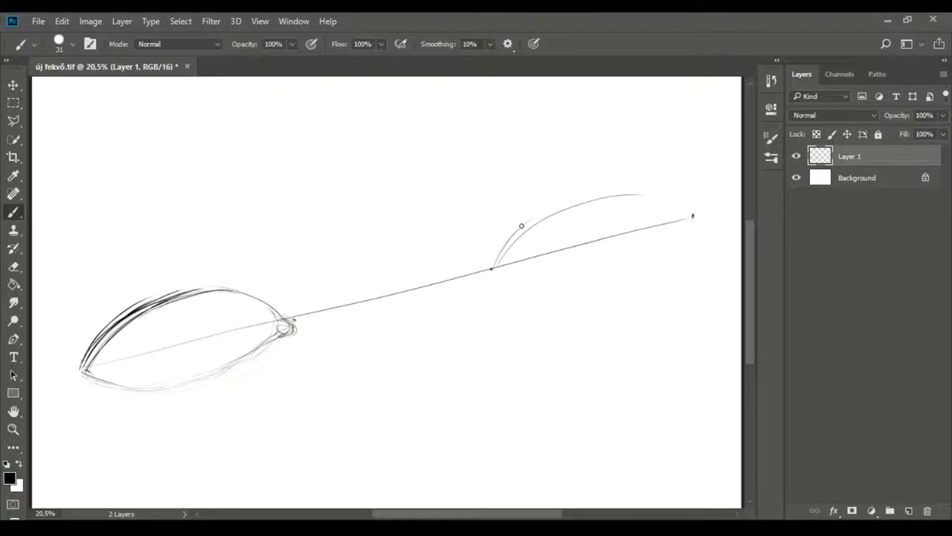
key(ctrl+z)
mouse_move(512, 235)
mouse_down()
mouse_move(580, 209)
mouse_move(673, 210)
mouse_up()
drag(494, 273, 555, 279)
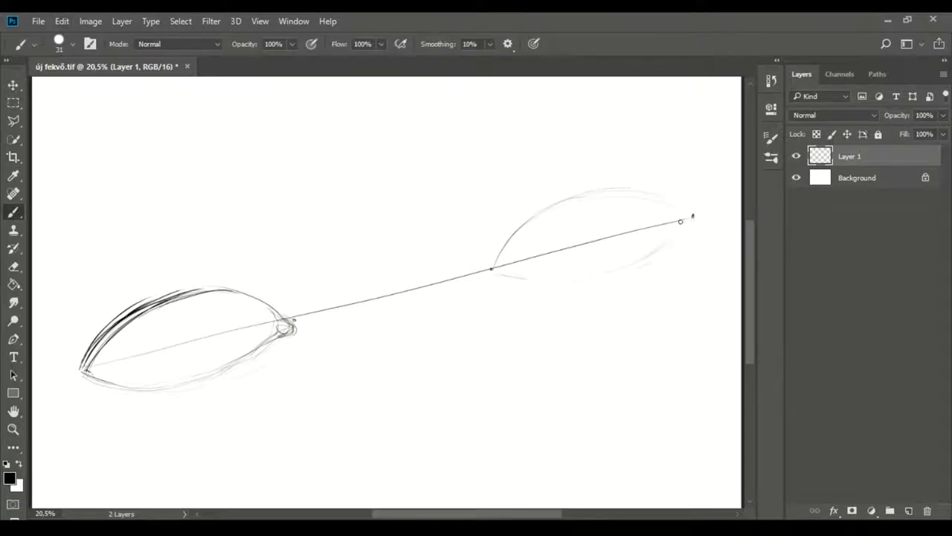
Add light eyelid crease arcs above the upper lids of both eyes.
drag(509, 234, 670, 196)
drag(599, 187, 661, 183)
mouse_move(112, 324)
mouse_down()
mouse_move(189, 287)
mouse_move(244, 283)
mouse_up()
Strengthen the right eye's upper and lower lid lines, round its inner corner and flick out its outer corner.
drag(515, 229, 684, 211)
drag(592, 195, 693, 217)
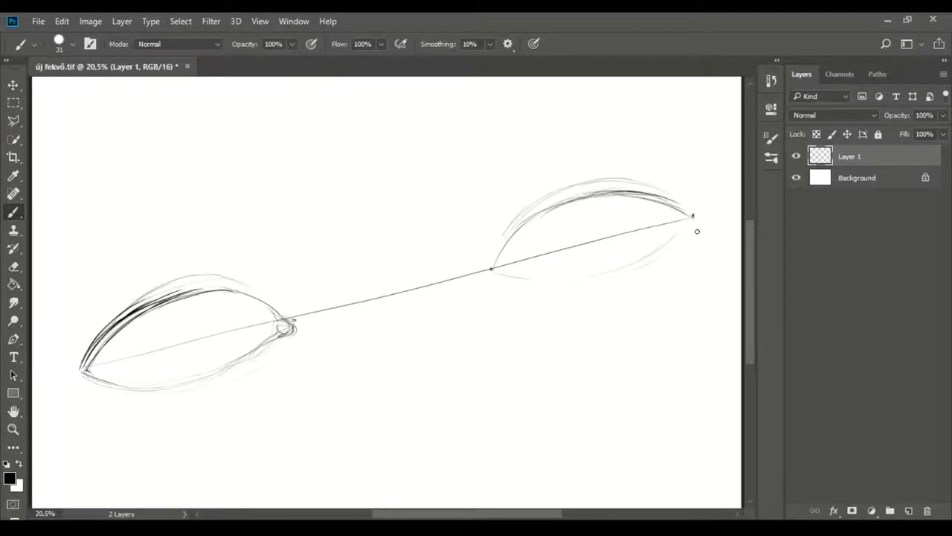
drag(547, 282, 685, 225)
drag(497, 262, 503, 275)
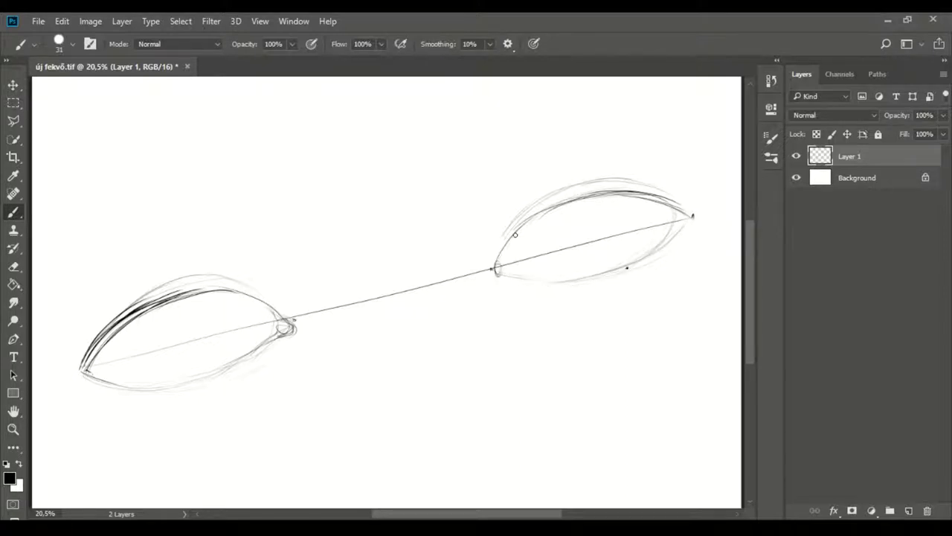
drag(691, 216, 700, 206)
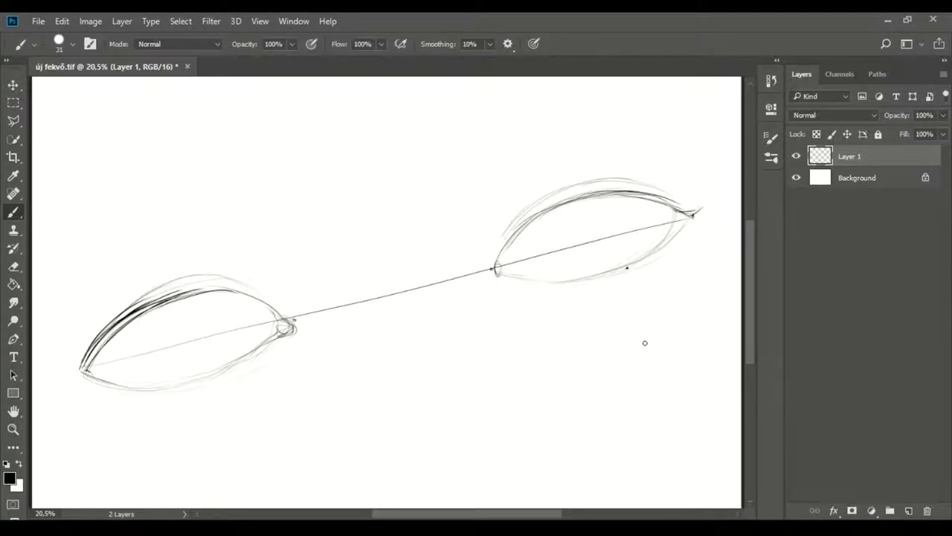
Define the tear duct shapes at the inner corners of both eyes with short brush strokes.
click(15, 267)
click(17, 215)
drag(501, 255, 507, 274)
drag(272, 308, 277, 336)
drag(494, 273, 498, 265)
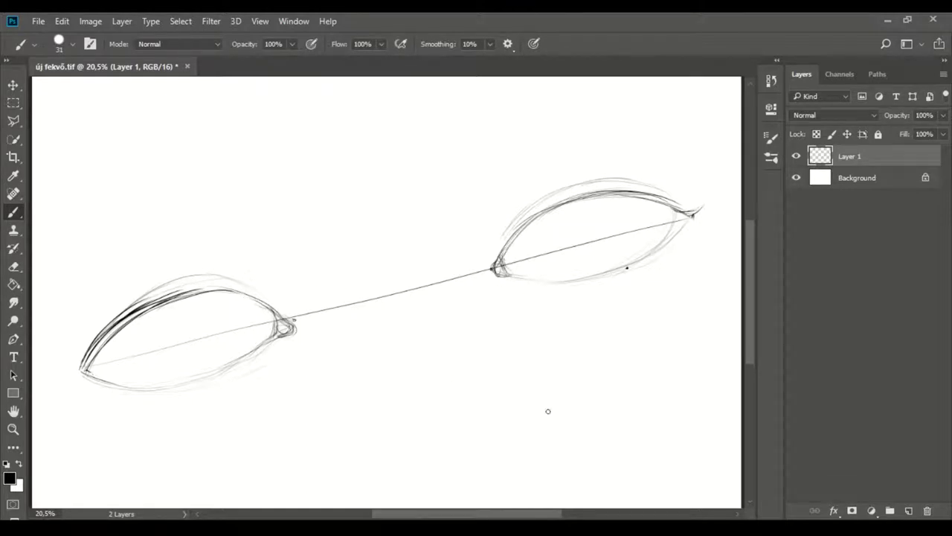
Erase the guide line inside both eyes and sketch an inner rim along the left eye's lower lid.
key(e)
drag(506, 261, 688, 218)
key(b)
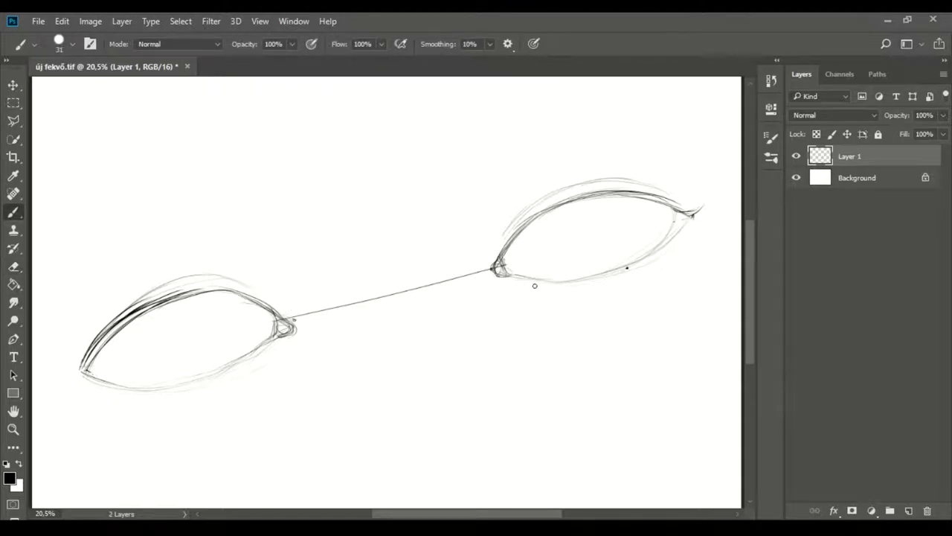
drag(105, 367, 214, 382)
Sketch light eyebrow arcs above both eyes and erase the remaining guide line between the eyes.
mouse_move(525, 168)
mouse_down()
mouse_move(636, 141)
mouse_move(703, 157)
mouse_up()
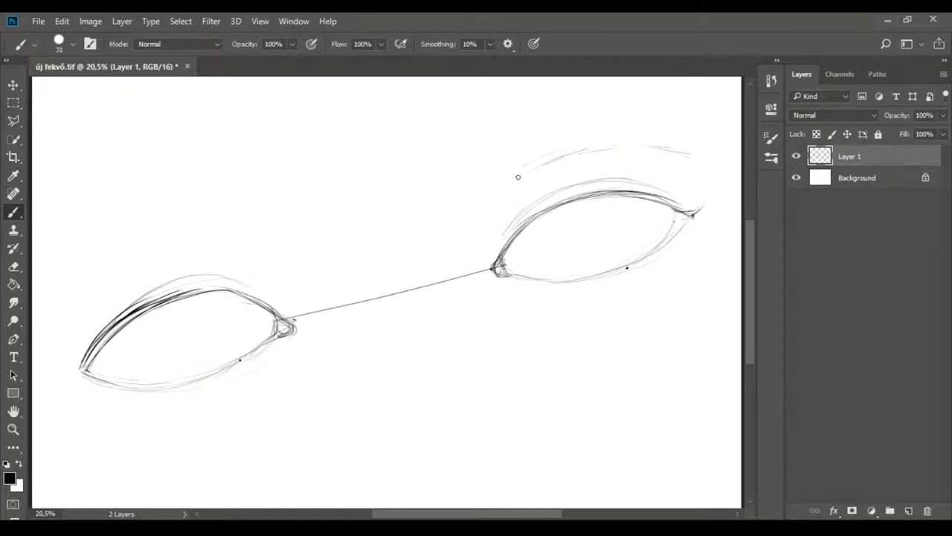
drag(70, 308, 154, 258)
key(e)
mouse_move(323, 307)
mouse_down()
mouse_move(484, 270)
mouse_move(292, 318)
mouse_up()
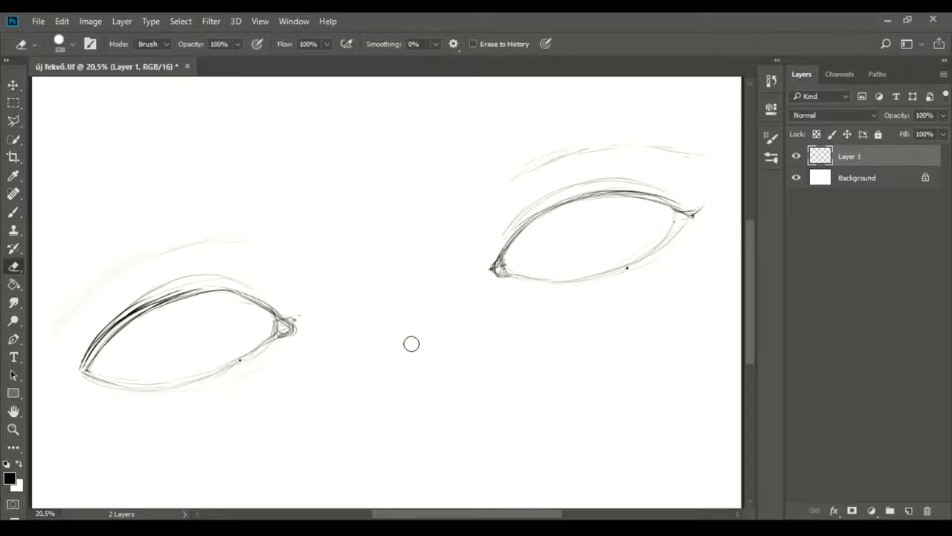
Brush short lashes along the upper lids of both eyes, flicking outward at the outer corners.
key(b)
mouse_move(81, 371)
mouse_down()
mouse_move(113, 331)
mouse_move(66, 377)
mouse_move(79, 340)
mouse_up()
mouse_move(108, 327)
mouse_down()
mouse_move(132, 326)
mouse_move(156, 301)
mouse_move(195, 287)
mouse_up()
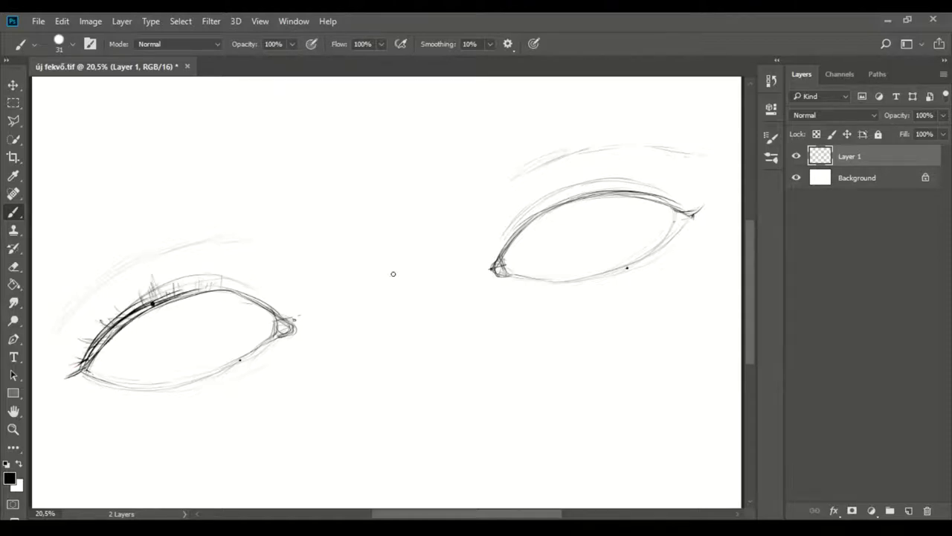
mouse_move(582, 183)
mouse_down()
mouse_move(654, 187)
mouse_move(695, 207)
mouse_move(673, 182)
mouse_move(672, 202)
mouse_move(694, 215)
mouse_up()
drag(647, 196, 677, 207)
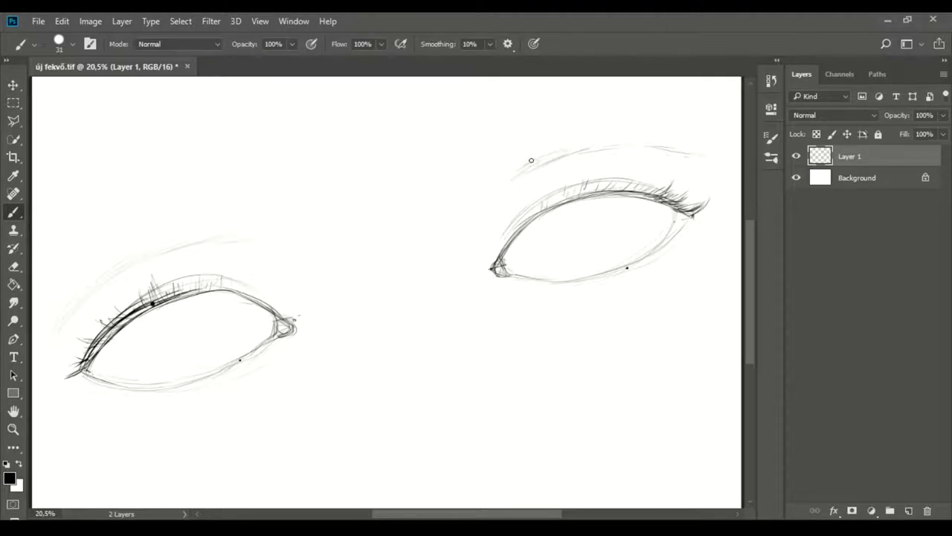
Fill in both eyebrows with fine hair strokes following the sketched arcs.
mouse_move(531, 160)
mouse_down()
mouse_move(610, 147)
mouse_move(582, 148)
mouse_move(618, 135)
mouse_move(683, 170)
mouse_move(687, 152)
mouse_move(675, 142)
mouse_move(723, 167)
mouse_move(737, 164)
mouse_move(636, 150)
mouse_move(663, 135)
mouse_move(727, 169)
mouse_up()
mouse_move(548, 164)
mouse_down()
mouse_move(631, 148)
mouse_move(669, 155)
mouse_move(662, 166)
mouse_move(725, 168)
mouse_up()
drag(40, 339, 99, 281)
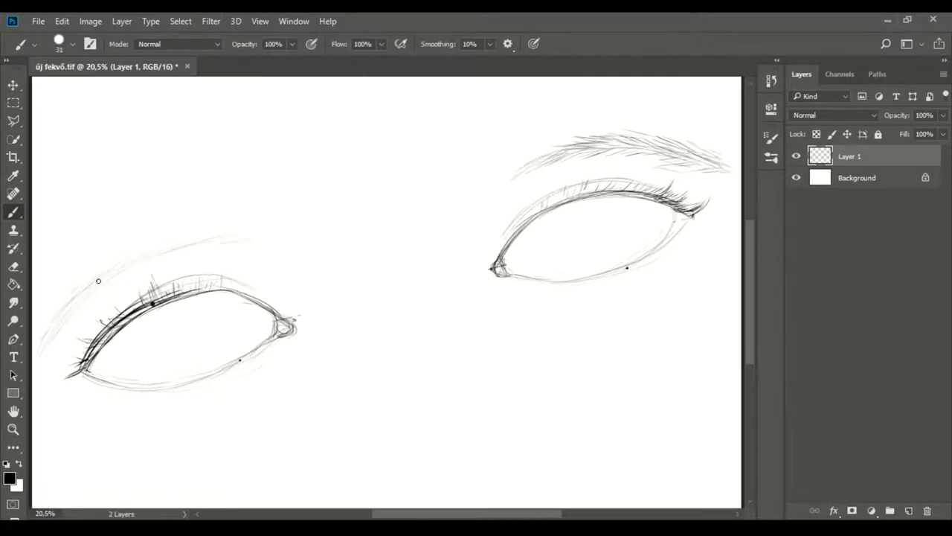
mouse_move(38, 335)
mouse_down()
mouse_move(125, 253)
mouse_move(178, 238)
mouse_up()
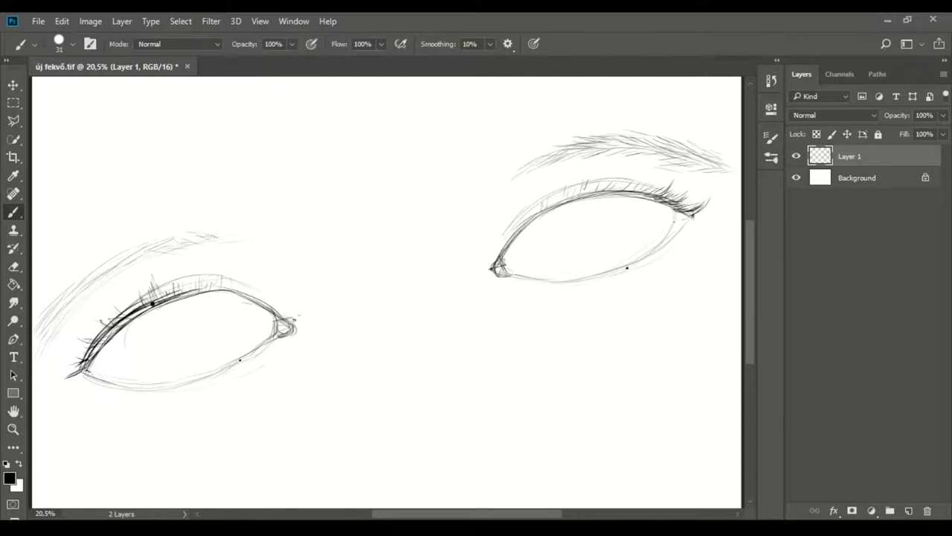
Erase the stray dots on the lid lines of both eyes and redraw the left eye's lower lid.
key(e)
click(239, 358)
click(627, 268)
click(153, 304)
key(b)
drag(228, 367, 244, 357)
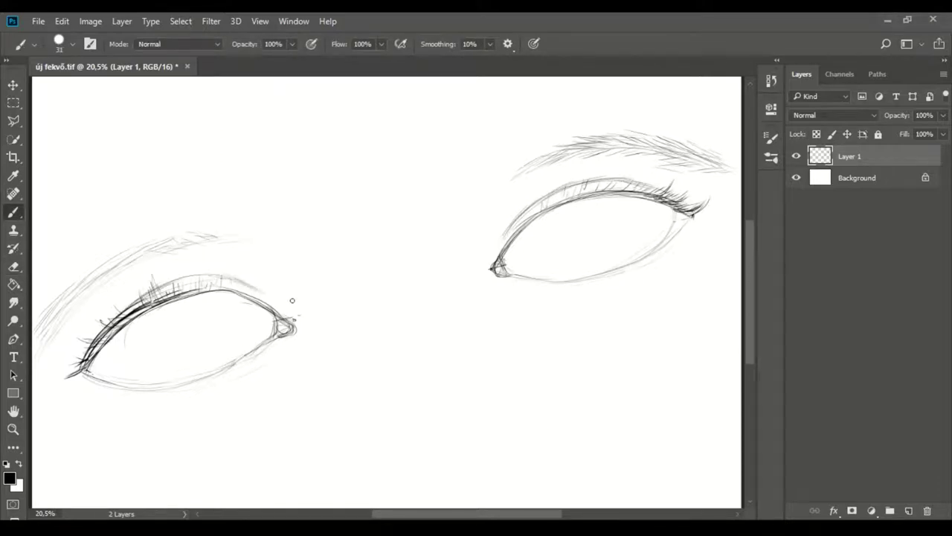
Draw round iris outlines in both eyes, tucked under the upper lids, and darken their edges.
drag(136, 327, 201, 373)
drag(216, 314, 223, 363)
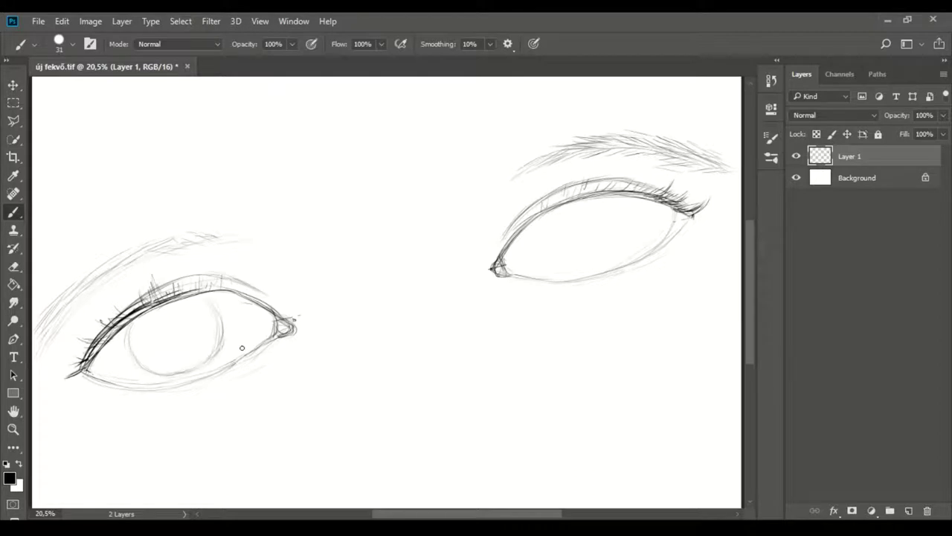
drag(616, 203, 589, 269)
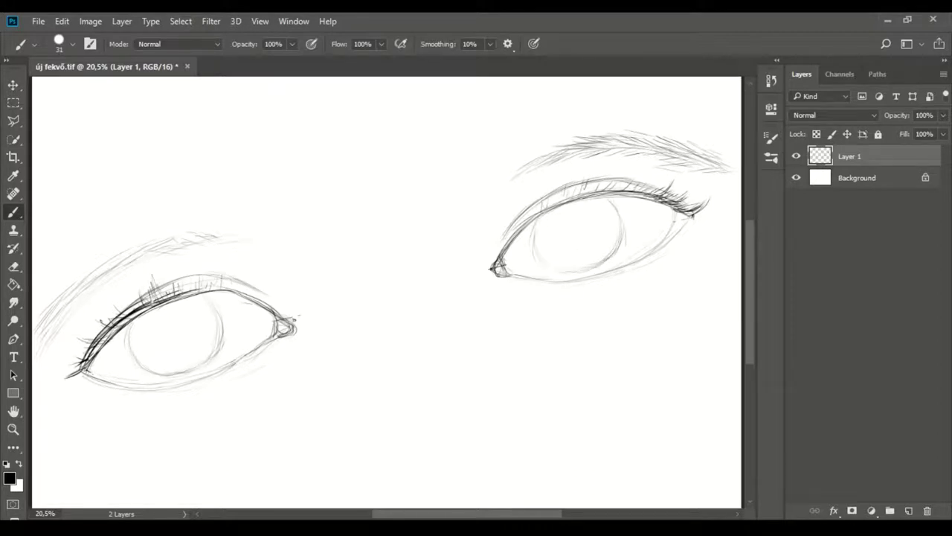
mouse_move(621, 200)
mouse_down()
mouse_move(578, 266)
mouse_move(541, 214)
mouse_up()
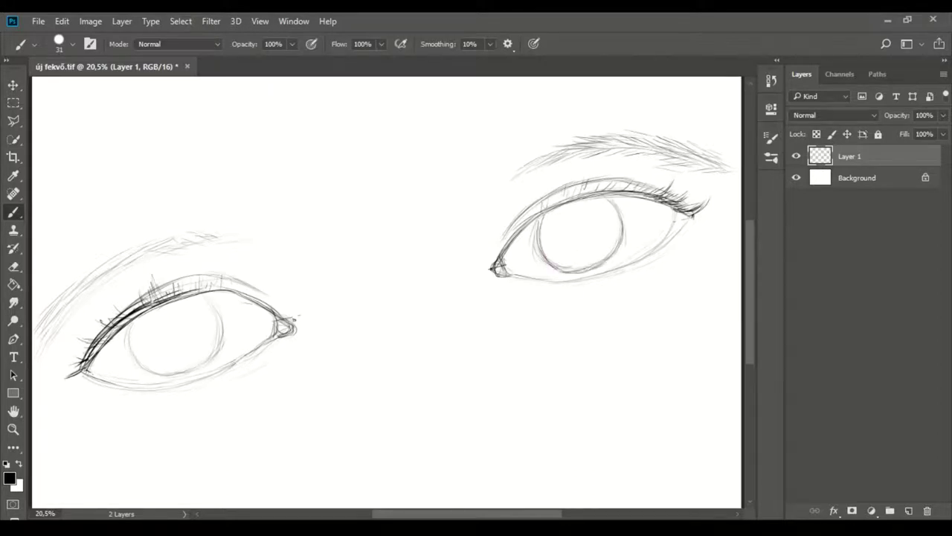
drag(602, 194, 617, 239)
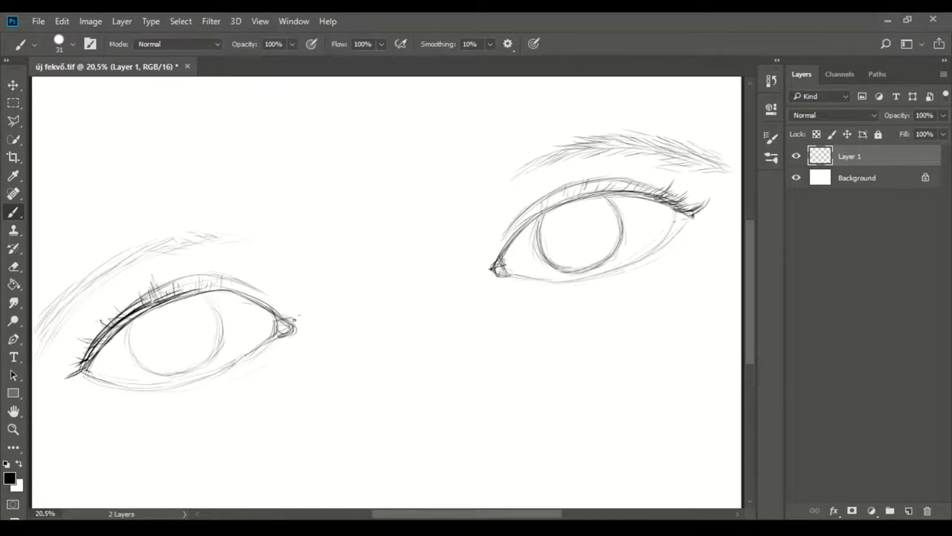
drag(153, 372, 213, 356)
Draw a small pupil at the centre of each iris and shade both pupils dark.
drag(171, 331, 176, 325)
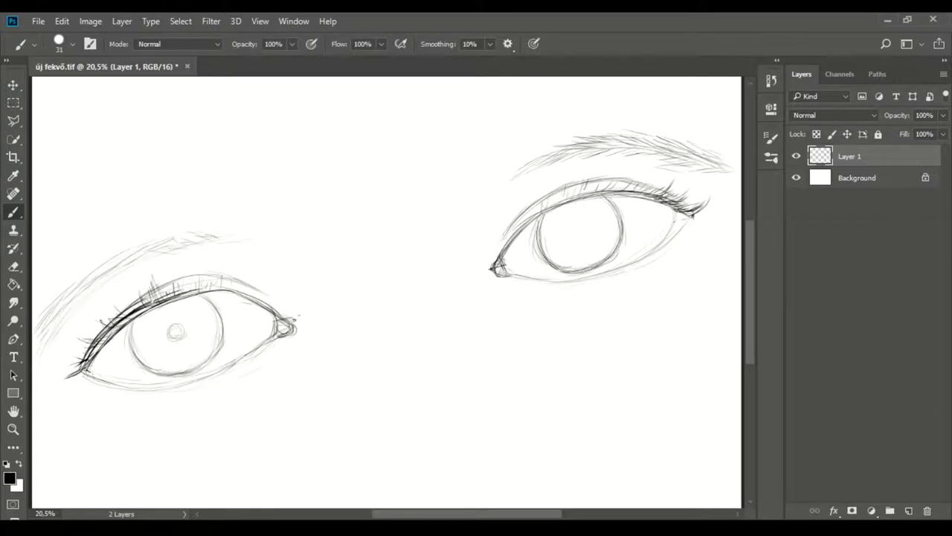
mouse_move(574, 226)
mouse_down()
mouse_move(600, 223)
mouse_move(580, 238)
mouse_up()
drag(171, 327, 177, 337)
drag(574, 224, 582, 237)
Hatch short inward strokes around the rims of both irises.
drag(134, 343, 203, 369)
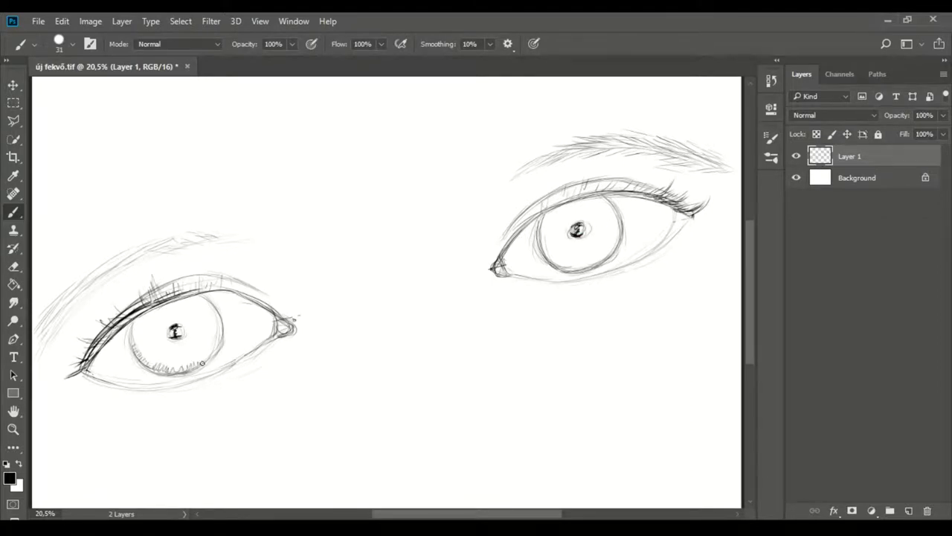
mouse_move(132, 318)
mouse_down()
mouse_move(138, 342)
mouse_move(216, 349)
mouse_up()
drag(195, 296, 214, 311)
mouse_move(540, 216)
mouse_down()
mouse_move(548, 238)
mouse_move(588, 270)
mouse_up()
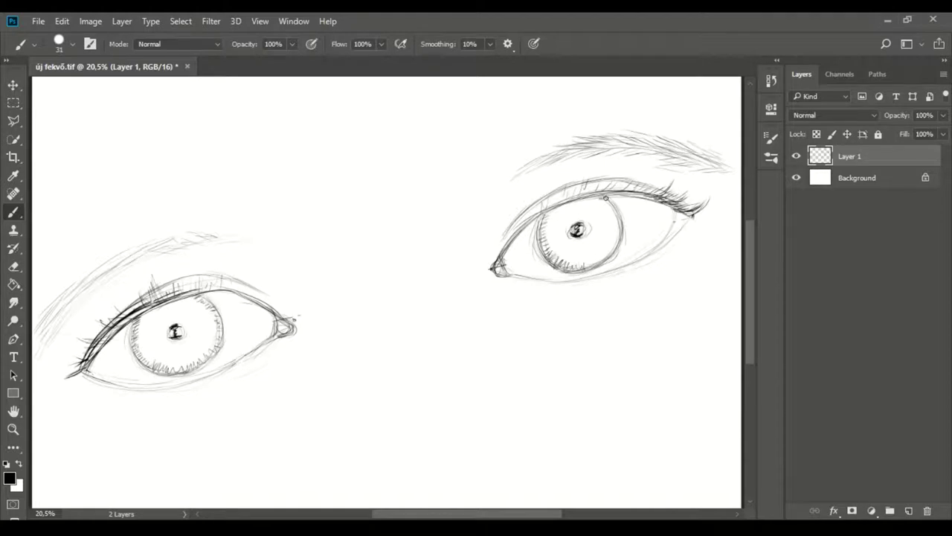
drag(599, 197, 621, 257)
Draw fine radial lines between the pupil and the rim of the left iris.
drag(186, 319, 199, 300)
drag(180, 341, 184, 363)
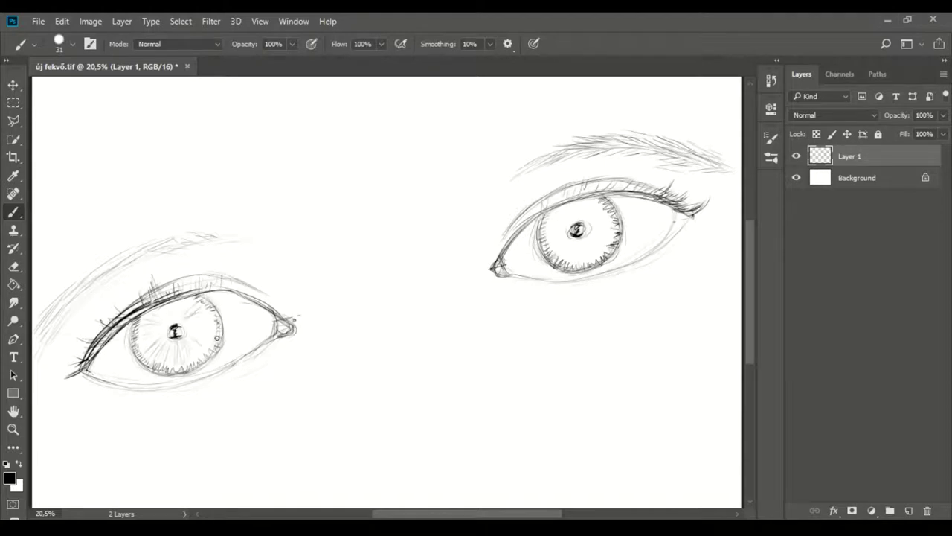
drag(195, 322, 216, 318)
drag(196, 335, 215, 336)
Draw radial lines from the pupil across the right iris and darken its rim.
drag(577, 239, 577, 265)
mouse_move(570, 227)
mouse_down()
mouse_move(550, 229)
mouse_move(607, 199)
mouse_up()
mouse_move(591, 237)
mouse_down()
mouse_move(593, 253)
mouse_move(579, 259)
mouse_up()
mouse_move(575, 268)
mouse_down()
mouse_move(553, 254)
mouse_move(552, 212)
mouse_up()
mouse_move(546, 213)
mouse_down()
mouse_move(556, 223)
mouse_move(549, 256)
mouse_move(576, 269)
mouse_up()
drag(577, 268, 602, 256)
drag(593, 197, 622, 231)
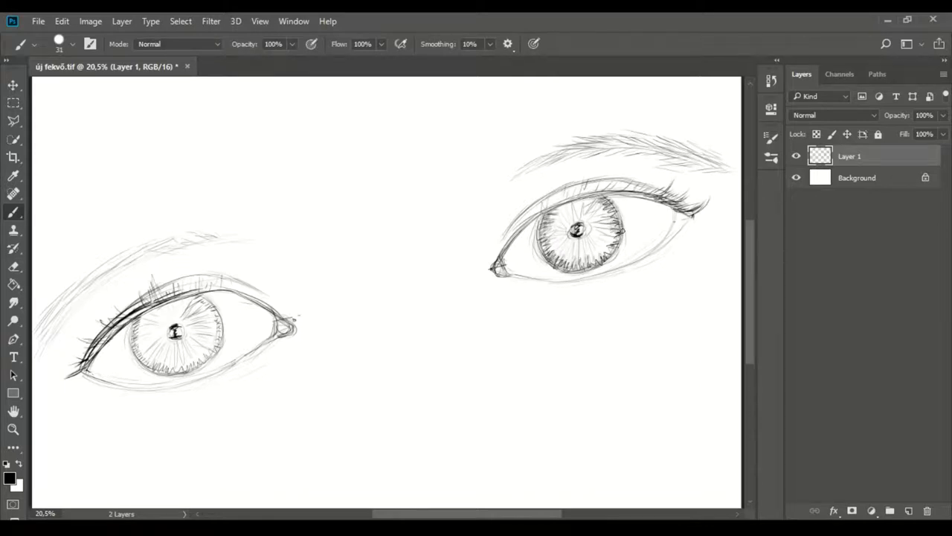
Thicken the left eye's upper lashes from the outer corner inward and darken the upper lash line.
drag(82, 372, 129, 318)
mouse_move(96, 359)
mouse_down()
mouse_move(70, 364)
mouse_move(80, 352)
mouse_up()
mouse_move(106, 339)
mouse_down()
mouse_move(75, 343)
mouse_move(95, 317)
mouse_up()
mouse_move(127, 314)
mouse_down()
mouse_move(103, 303)
mouse_move(152, 278)
mouse_up()
drag(163, 299, 158, 283)
mouse_move(173, 298)
mouse_down()
mouse_move(168, 284)
mouse_move(179, 277)
mouse_up()
drag(188, 294, 195, 275)
drag(200, 292, 210, 278)
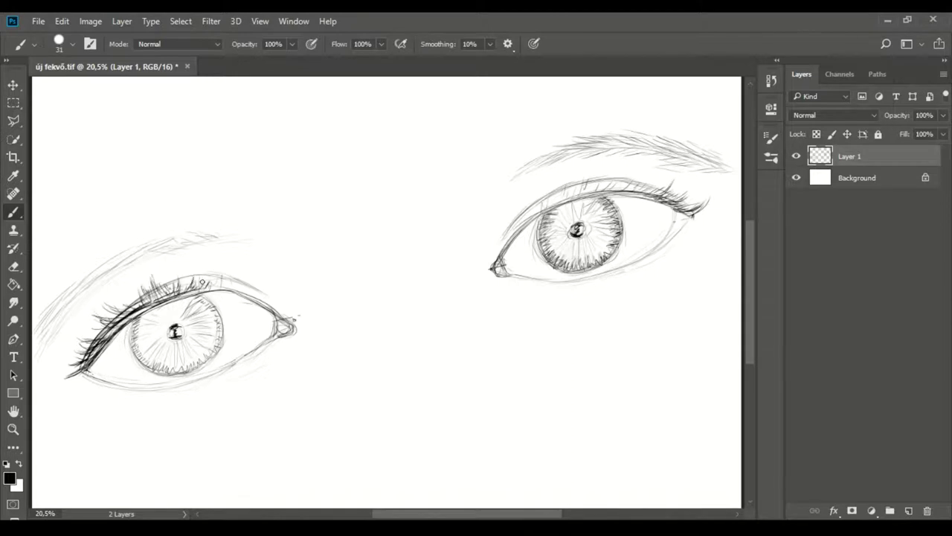
drag(106, 347, 217, 289)
Add denser upper lashes to the right eye and darken its upper lash line.
drag(539, 213, 704, 200)
drag(651, 198, 671, 185)
drag(540, 213, 545, 200)
mouse_move(558, 204)
mouse_down()
mouse_move(566, 188)
mouse_move(588, 183)
mouse_up()
mouse_move(607, 191)
mouse_down()
mouse_move(618, 175)
mouse_move(644, 176)
mouse_up()
drag(656, 195, 672, 184)
drag(551, 207, 624, 191)
mouse_move(577, 197)
mouse_down()
mouse_move(648, 195)
mouse_move(682, 210)
mouse_up()
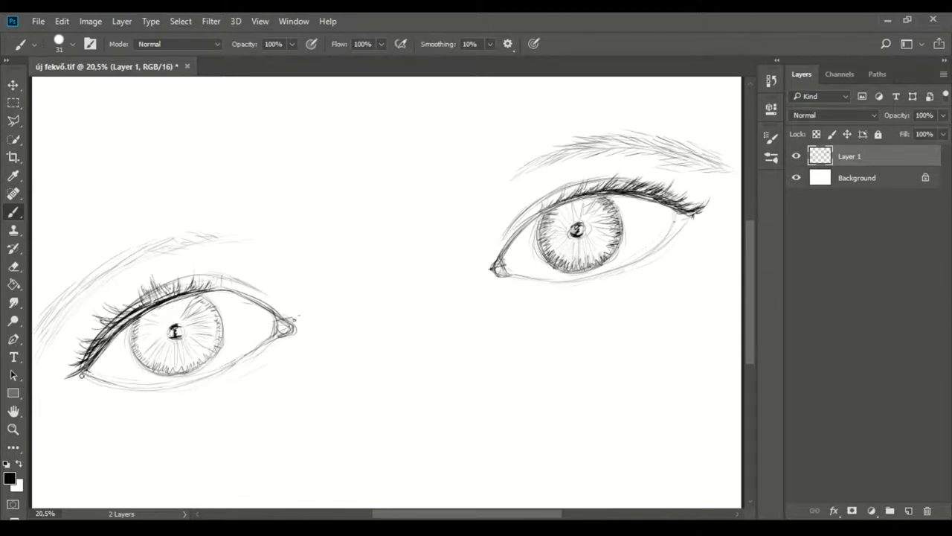
Add short, light lashes along the lower lids of both eyes.
drag(206, 382, 200, 390)
drag(622, 270, 626, 276)
mouse_move(646, 259)
mouse_down()
mouse_move(655, 265)
mouse_move(695, 239)
mouse_up()
Add more radial fibre strokes inside both irises.
mouse_move(176, 342)
mouse_down()
mouse_move(178, 364)
mouse_move(151, 358)
mouse_up()
drag(167, 333, 141, 346)
drag(178, 317, 178, 299)
drag(582, 264, 553, 209)
drag(611, 200, 588, 224)
drag(613, 247, 589, 234)
Erase a small highlight at the outer edge of the right iris.
key(e)
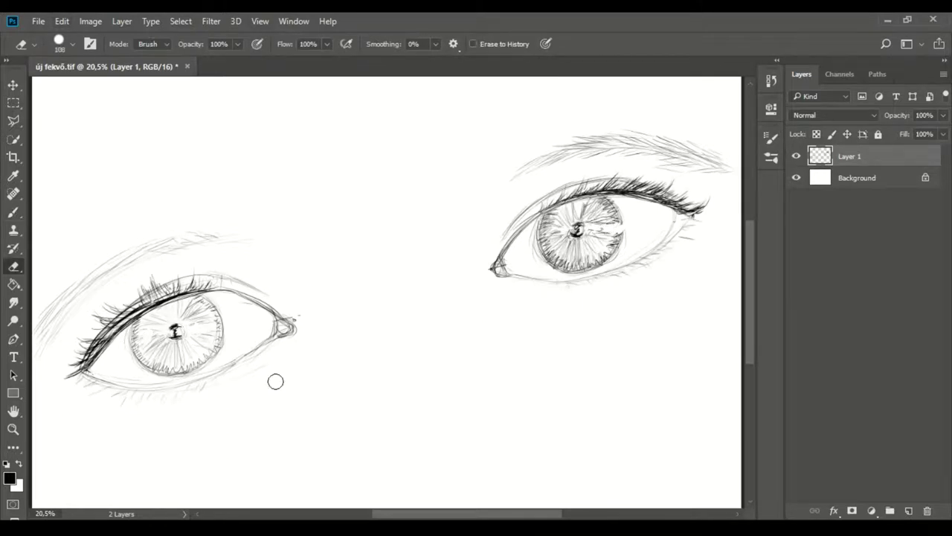
drag(615, 222, 622, 231)
Darken the left iris with dense inward strokes around its whole rim.
key(b)
mouse_move(153, 363)
mouse_down()
mouse_move(133, 350)
mouse_move(131, 331)
mouse_up()
drag(158, 332, 134, 310)
drag(140, 350, 174, 372)
drag(183, 372, 207, 359)
drag(145, 364, 131, 328)
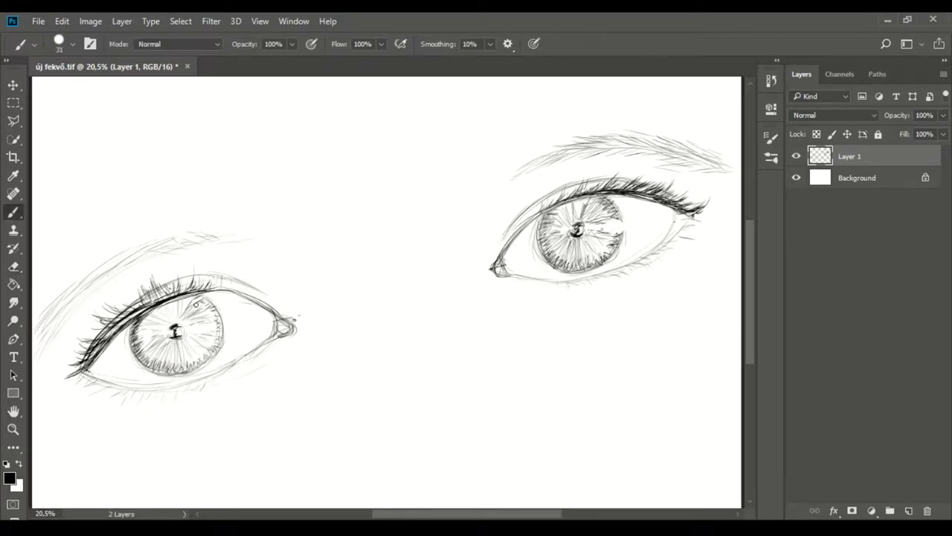
drag(182, 296, 205, 302)
drag(223, 335, 214, 350)
drag(211, 299, 219, 320)
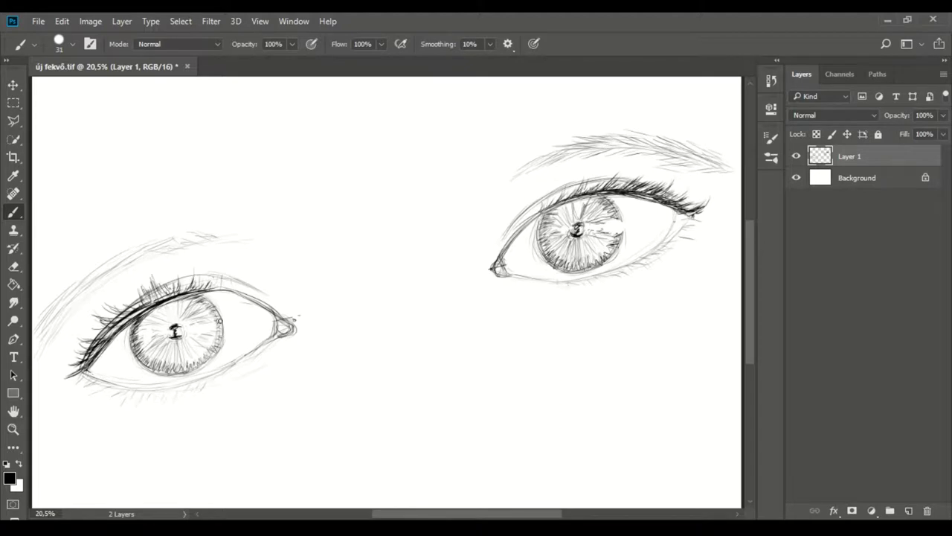
Shade the right iris rim and build up darker pupils in both eyes with extra fibre strokes.
drag(541, 222, 552, 261)
mouse_move(587, 195)
mouse_down()
mouse_move(618, 217)
mouse_move(608, 253)
mouse_move(586, 258)
mouse_up()
drag(582, 218, 576, 228)
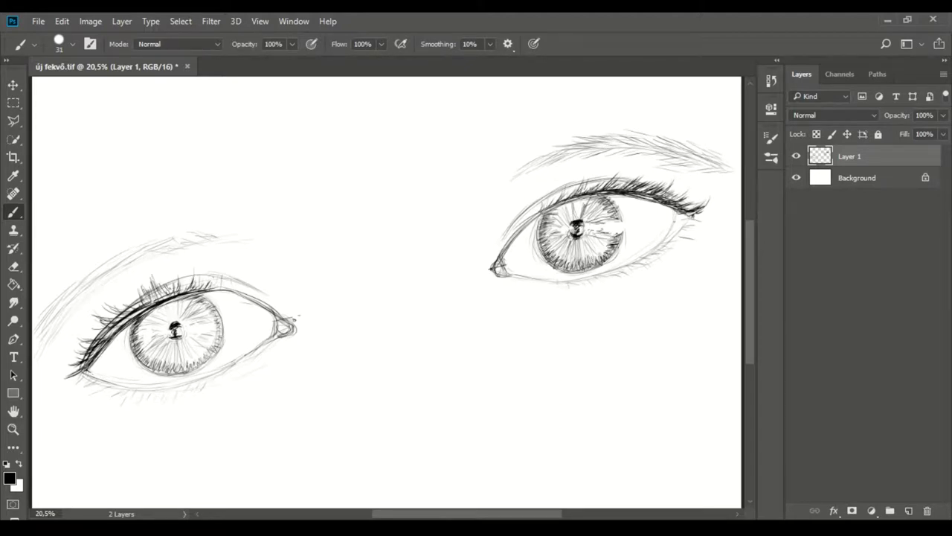
mouse_move(191, 324)
mouse_down()
mouse_move(201, 314)
mouse_move(211, 347)
mouse_move(146, 352)
mouse_up()
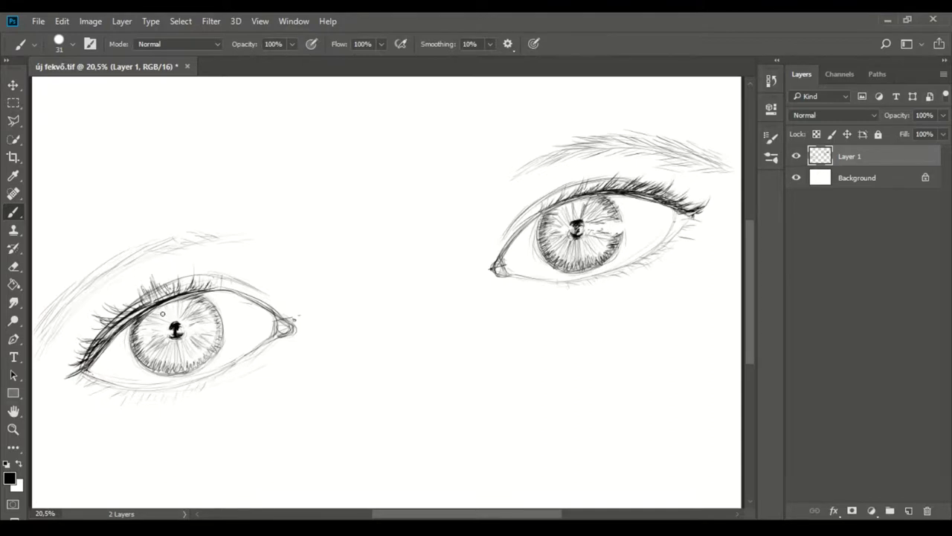
Fill the right iris with dense radial fibres running between the pupil and the rim.
drag(573, 255, 590, 240)
drag(604, 247, 568, 222)
mouse_move(586, 197)
mouse_down()
mouse_move(583, 214)
mouse_move(593, 213)
mouse_up()
drag(549, 205, 568, 214)
drag(544, 240, 569, 240)
drag(546, 236, 569, 228)
drag(607, 253, 586, 233)
drag(609, 199, 585, 218)
drag(617, 237, 596, 225)
mouse_move(544, 209)
mouse_down()
mouse_move(543, 254)
mouse_move(611, 257)
mouse_up()
Erase a small spot in the upper part of the right iris to lighten it.
key(e)
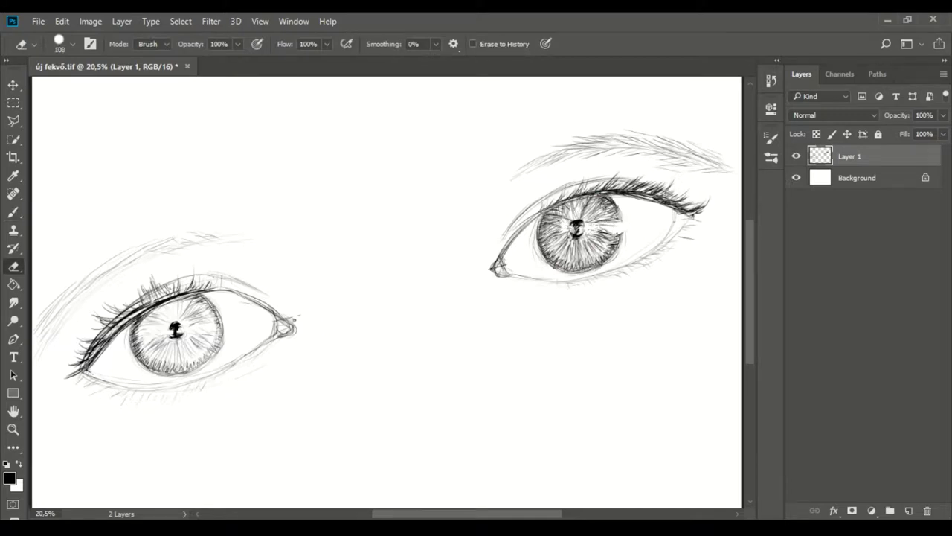
drag(573, 203, 576, 210)
key(b)
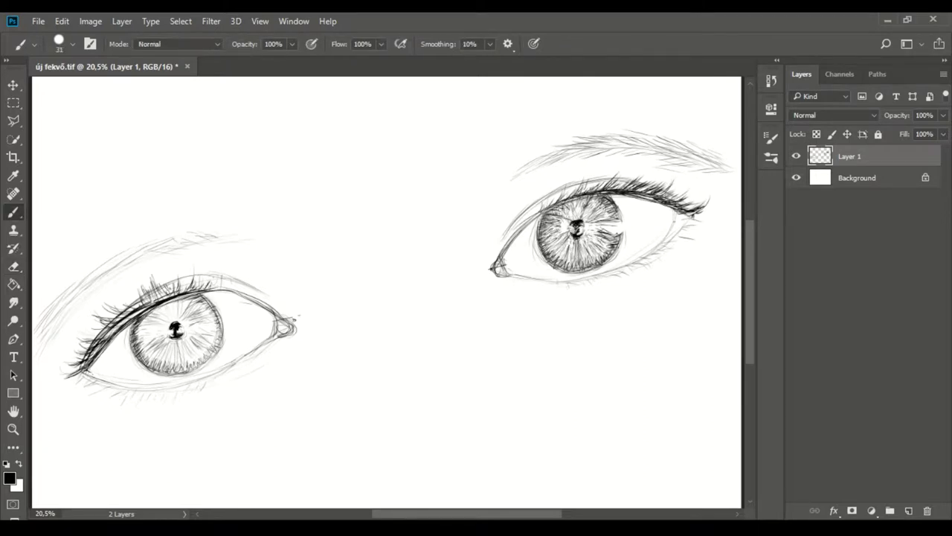
Add a longer upper lash to the left eye and more radial fibres around both pupils.
drag(128, 313, 112, 296)
mouse_move(170, 336)
mouse_down()
mouse_move(149, 358)
mouse_move(213, 348)
mouse_move(140, 337)
mouse_move(205, 328)
mouse_up()
drag(568, 227, 543, 220)
drag(582, 219, 590, 201)
drag(600, 229, 615, 232)
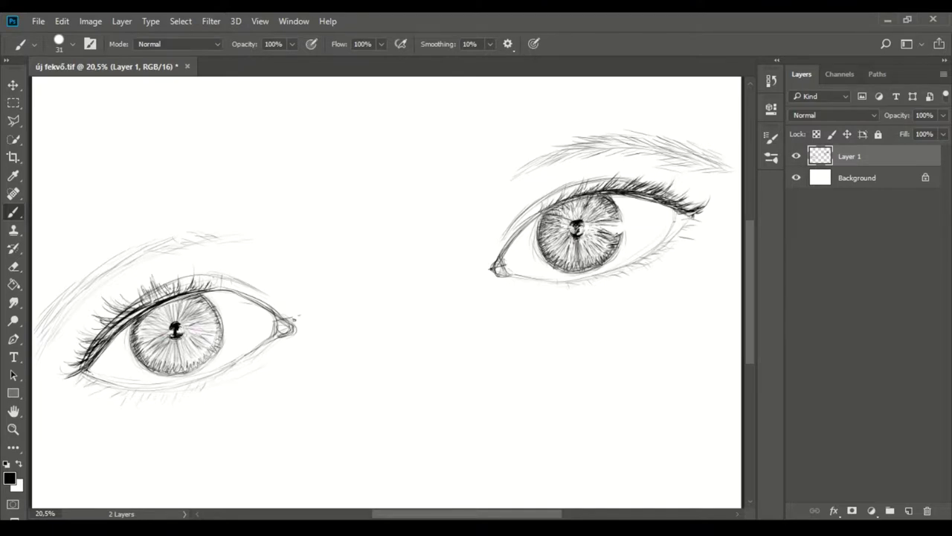
Deepen the shading of the left iris along its lower edge, outer rim and radial fibres.
mouse_move(139, 354)
mouse_down()
mouse_move(177, 374)
mouse_move(197, 365)
mouse_up()
mouse_move(189, 295)
mouse_down()
mouse_move(206, 303)
mouse_move(222, 340)
mouse_up()
mouse_move(132, 333)
mouse_down()
mouse_move(192, 371)
mouse_move(222, 337)
mouse_up()
drag(189, 378, 206, 350)
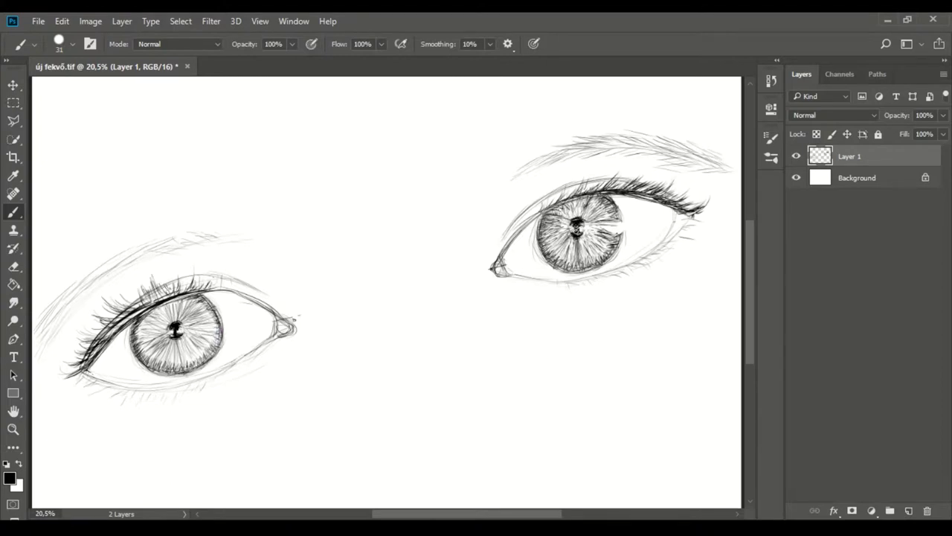
Erase a light reflection across the right-hand part of both irises, just beside the pupils.
key(e)
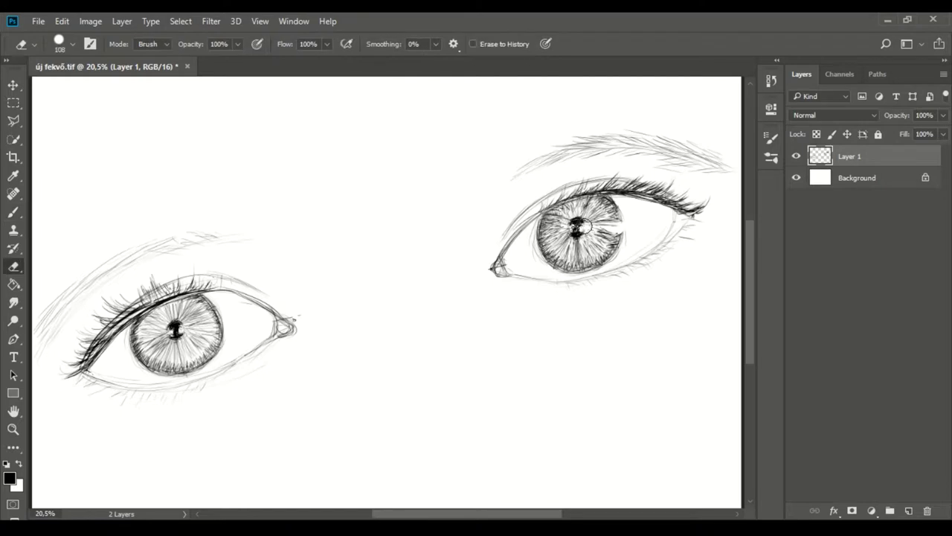
drag(595, 227, 627, 231)
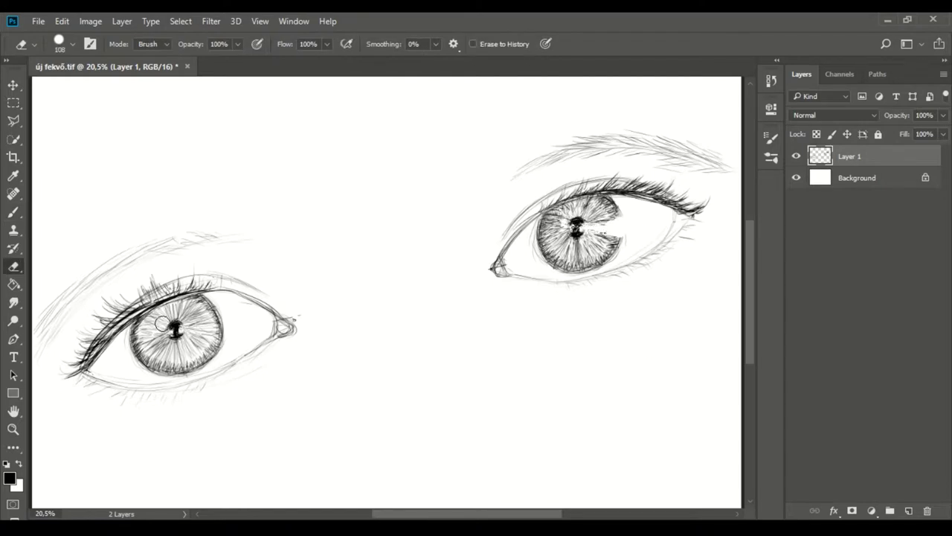
drag(182, 329, 201, 326)
Darken the left eye's upper lash line and hatch shading at its corners, along its lower lid and on the temple beside it.
key(b)
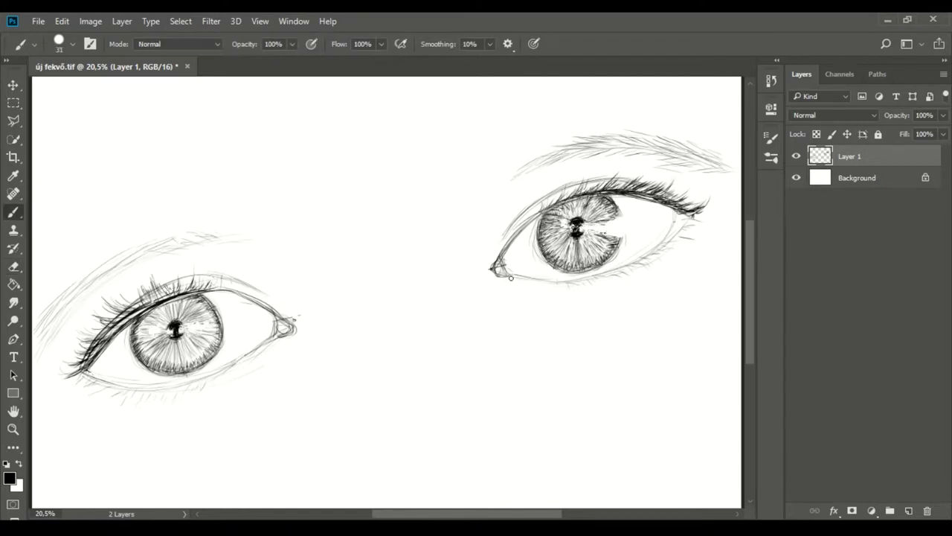
drag(270, 316, 265, 334)
drag(41, 366, 52, 407)
mouse_move(52, 371)
mouse_down()
mouse_move(59, 398)
mouse_move(61, 384)
mouse_up()
mouse_move(112, 353)
mouse_down()
mouse_move(116, 380)
mouse_move(108, 343)
mouse_up()
drag(270, 338, 223, 369)
drag(97, 356, 178, 296)
drag(100, 342, 185, 292)
Reinforce the right eye's upper and lower lid lines, lid crease and inner corner with additional strokes.
drag(531, 220, 592, 194)
drag(620, 190, 657, 201)
mouse_move(677, 208)
mouse_down()
mouse_move(658, 244)
mouse_move(631, 263)
mouse_up()
drag(503, 275, 611, 272)
drag(507, 248, 559, 204)
mouse_move(515, 225)
mouse_down()
mouse_move(608, 178)
mouse_move(692, 203)
mouse_up()
drag(570, 187, 610, 180)
drag(499, 254, 497, 267)
Hatch light shading below both inner eye corners, above the right eye's inner corner and under the right eyebrow's outer end.
mouse_move(509, 284)
mouse_down()
mouse_move(539, 292)
mouse_move(529, 310)
mouse_up()
drag(264, 374, 254, 384)
drag(292, 348, 256, 393)
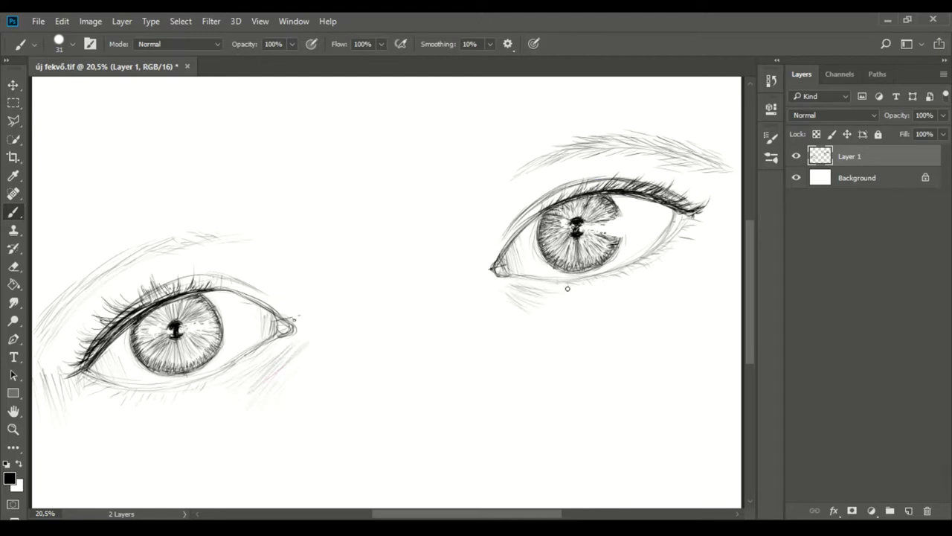
drag(492, 230, 480, 262)
drag(709, 172, 666, 172)
drag(688, 179, 730, 180)
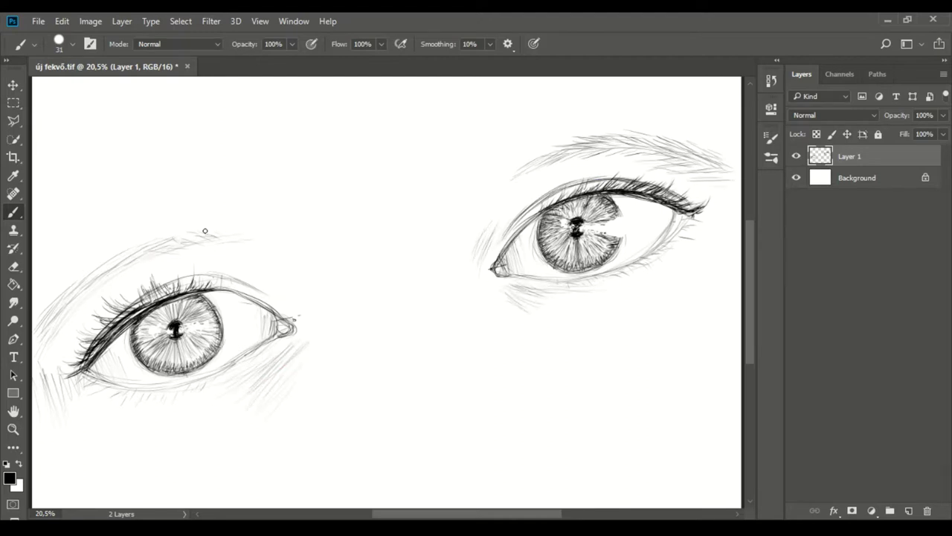
Add fine strokes to the left eye's upper lid crease, outer lower lid and the area above its inner corner.
mouse_move(86, 351)
mouse_down()
mouse_move(198, 278)
mouse_move(247, 281)
mouse_up()
drag(178, 277, 202, 273)
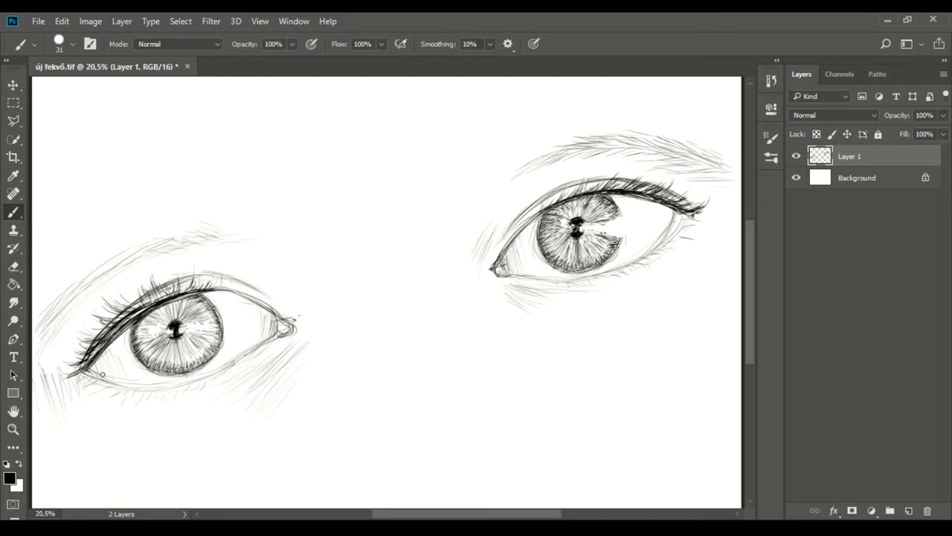
drag(88, 371, 126, 382)
drag(269, 293, 286, 309)
Sketch long vertical strokes along the canvas edges beside the outer corners of both eyes.
mouse_move(38, 366)
mouse_down()
mouse_move(54, 427)
mouse_move(48, 473)
mouse_up()
drag(547, 514, 555, 513)
drag(707, 172, 709, 248)
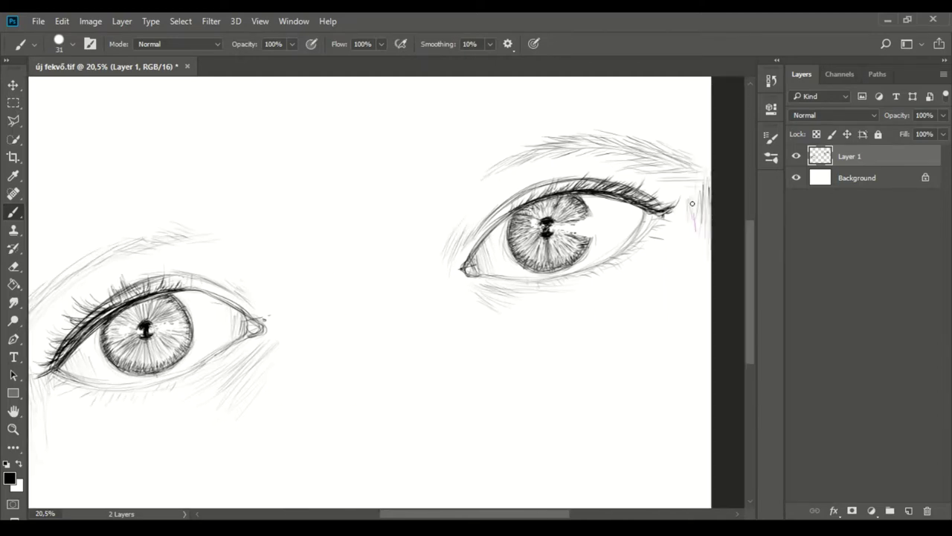
drag(711, 138, 704, 210)
drag(702, 111, 706, 254)
Build up dense, long vertical strokes down the canvas's left edge beside and below the left eye.
drag(521, 513, 498, 513)
drag(92, 378, 111, 480)
drag(91, 316, 112, 501)
drag(749, 330, 749, 346)
drag(91, 341, 114, 491)
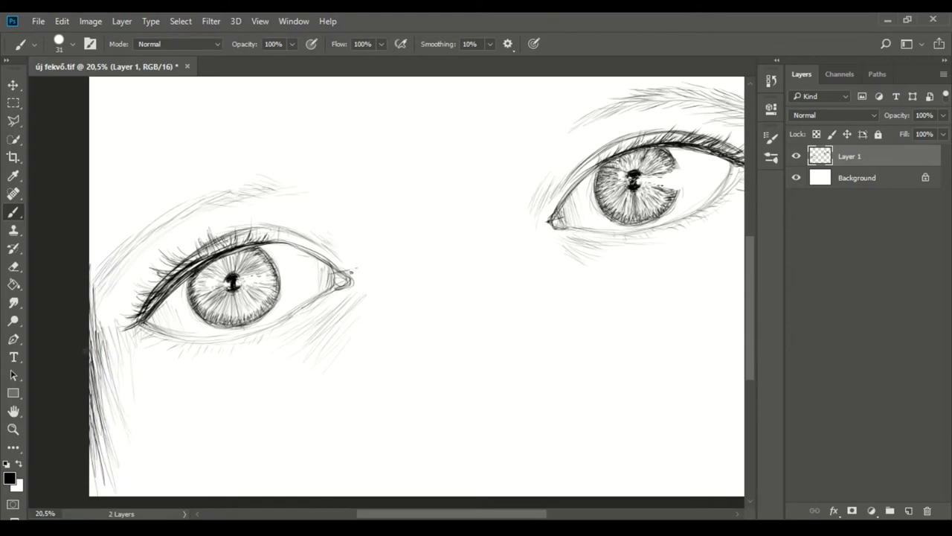
drag(114, 332, 134, 469)
Thicken the left eyebrow with more strokes and extend the dark strands along the canvas's left edge.
mouse_move(90, 279)
mouse_down()
mouse_move(99, 335)
mouse_move(95, 296)
mouse_up()
drag(142, 247, 172, 222)
drag(206, 196, 246, 181)
drag(750, 305, 750, 288)
drag(97, 277, 91, 434)
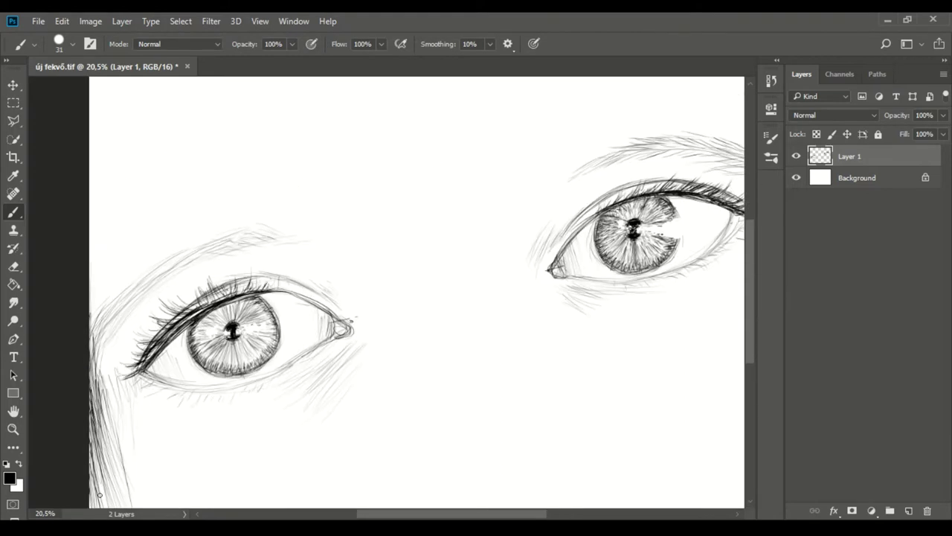
Deepen the lower rim of the right iris and the rim and radial fibres of the left iris, undoing the last stroke.
click(13, 429)
drag(683, 371, 665, 372)
key(b)
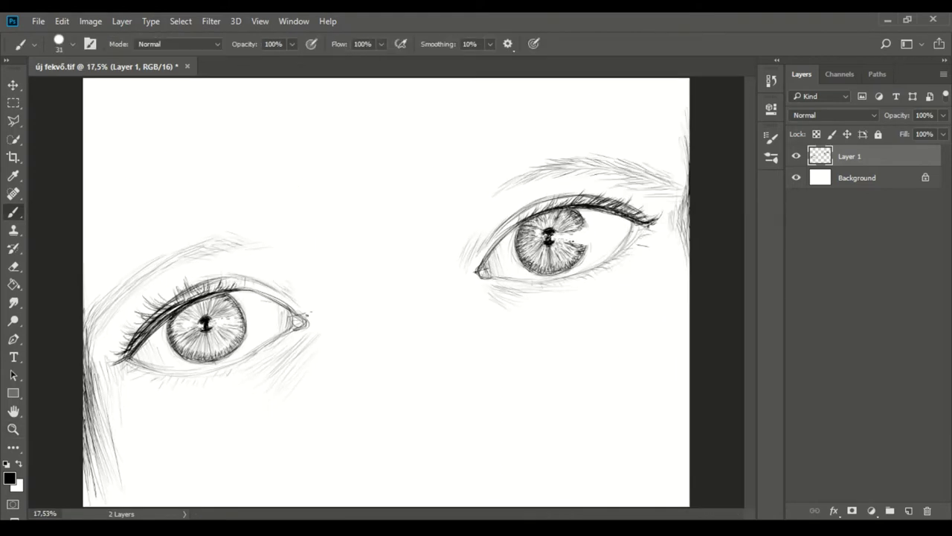
drag(541, 270, 545, 261)
drag(553, 272, 553, 262)
drag(169, 320, 178, 341)
mouse_move(226, 295)
mouse_down()
mouse_move(238, 314)
mouse_move(228, 339)
mouse_up()
mouse_move(239, 304)
mouse_down()
mouse_move(245, 333)
mouse_move(232, 316)
mouse_up()
mouse_move(229, 294)
mouse_down()
mouse_move(244, 320)
mouse_move(220, 359)
mouse_move(192, 349)
mouse_up()
drag(232, 327, 220, 332)
drag(191, 322, 172, 327)
drag(192, 339, 183, 348)
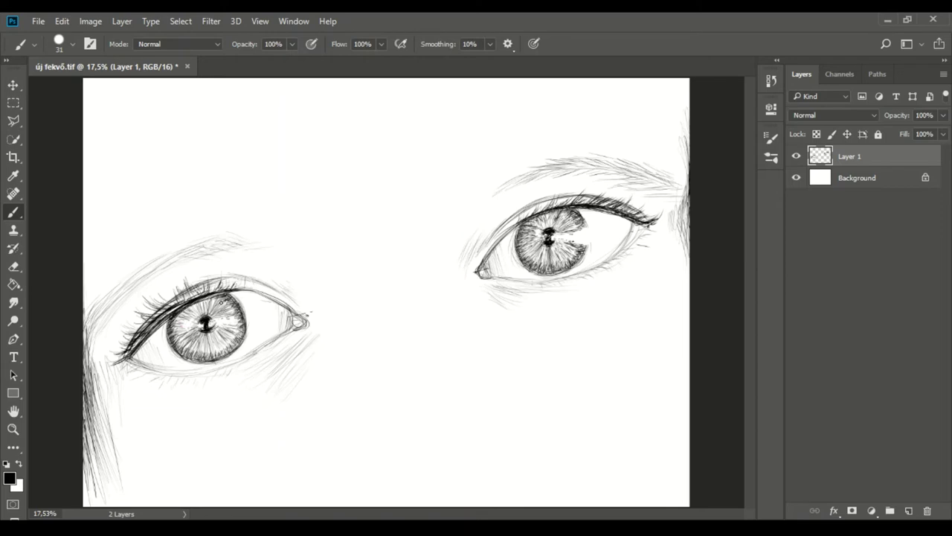
key(ctrl+z)
Shade the whites of both eyes with light hatching on either side of the irises.
key(e)
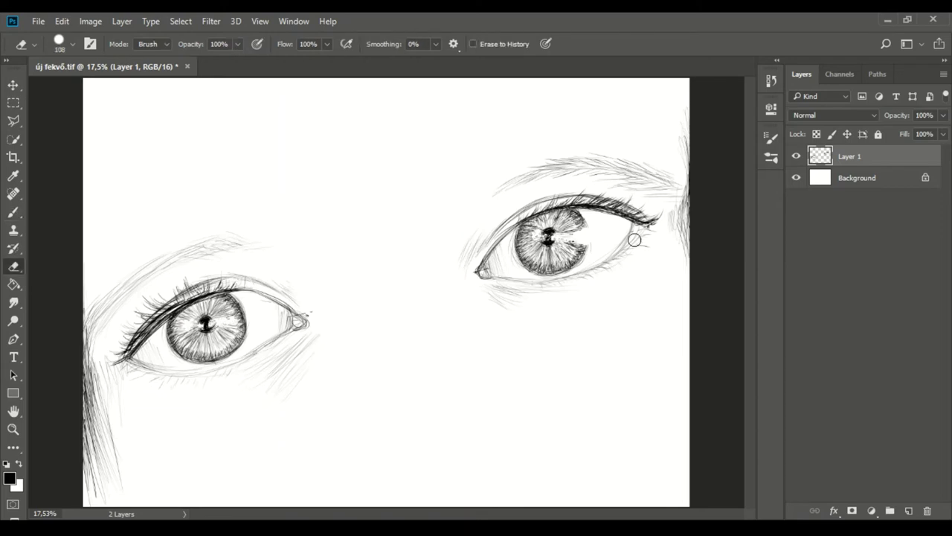
key(b)
drag(624, 218, 616, 245)
drag(490, 257, 512, 243)
drag(159, 336, 149, 355)
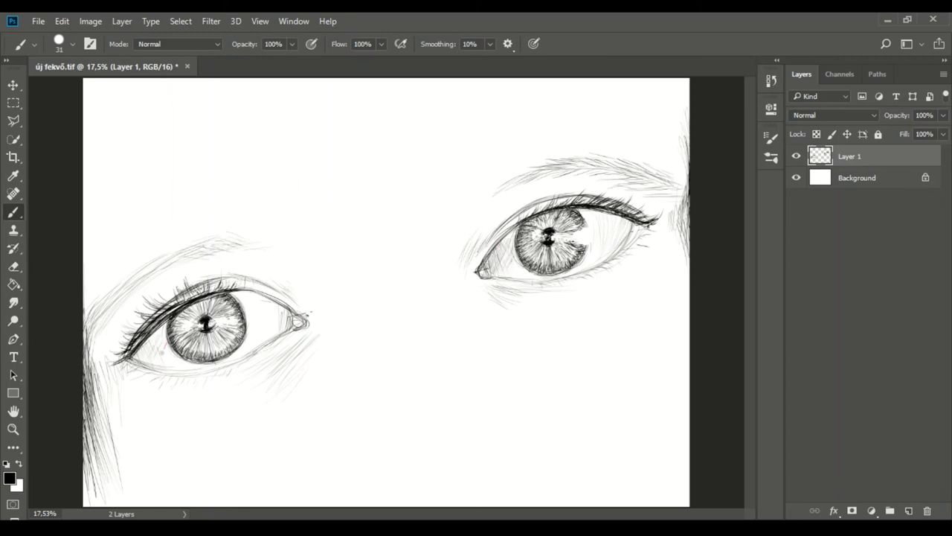
drag(277, 319, 264, 338)
drag(260, 301, 270, 333)
drag(152, 335, 137, 359)
key(e)
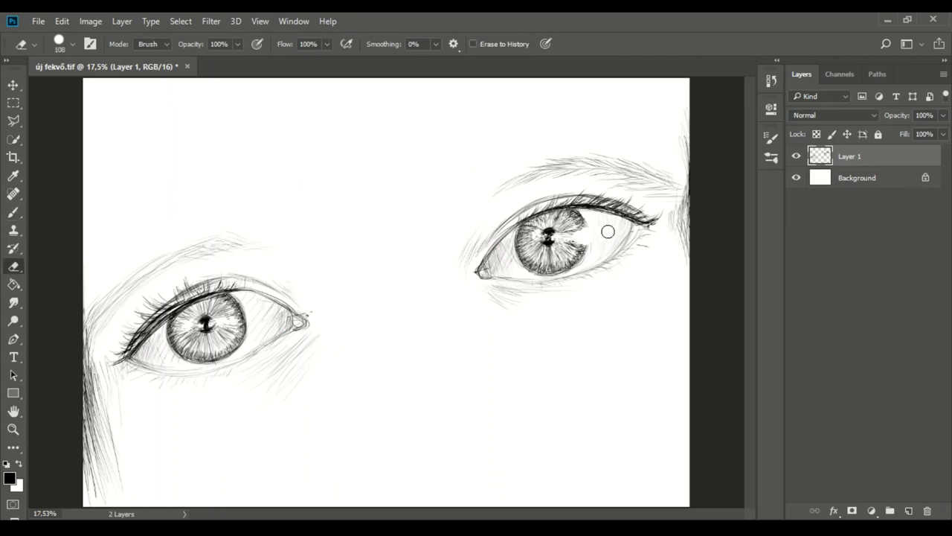